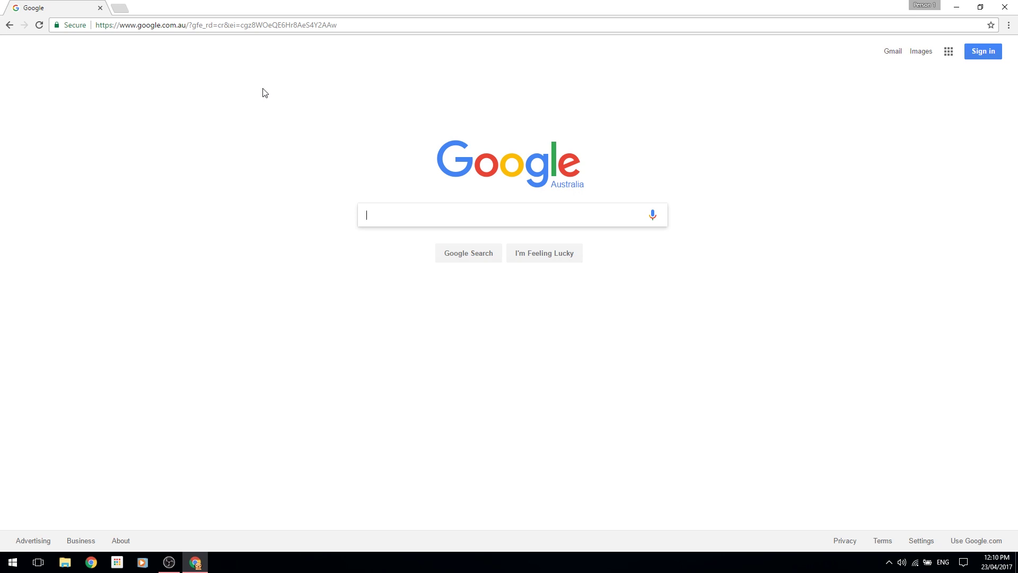
type("cat")
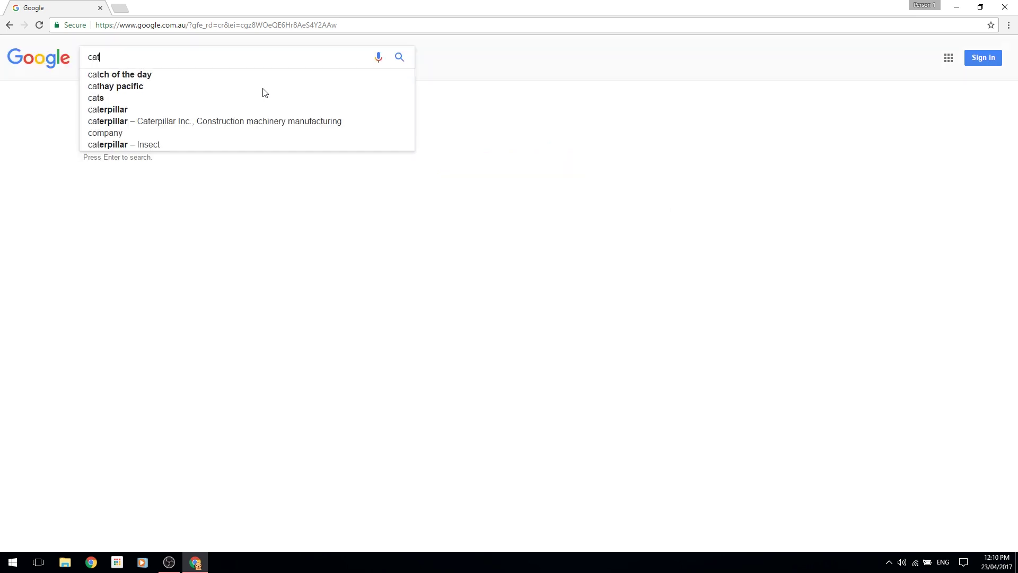
Search for 'cat', browse the country and time filters, apply Verbatim, then clear it
key("Return")
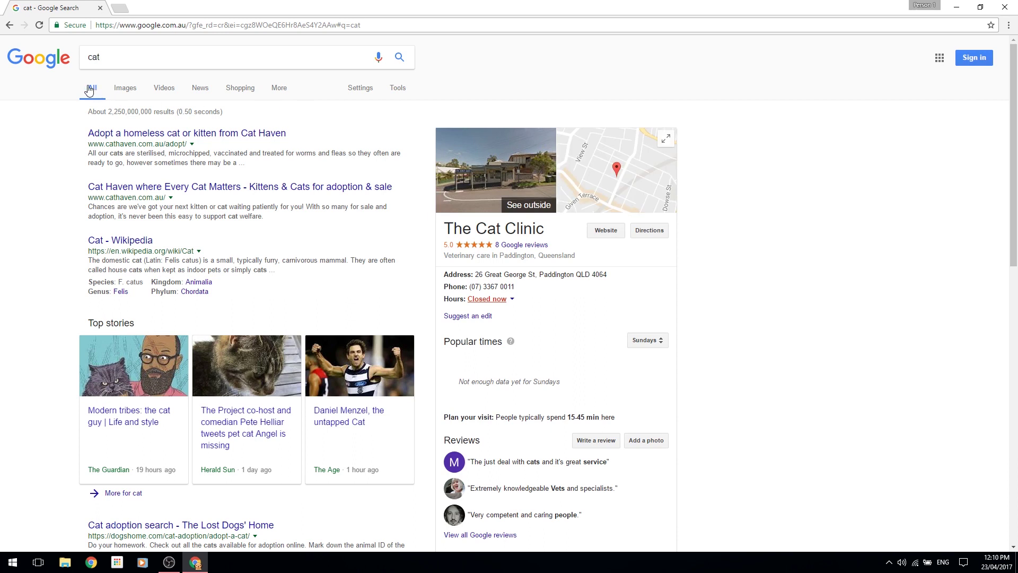
left_click(399, 88)
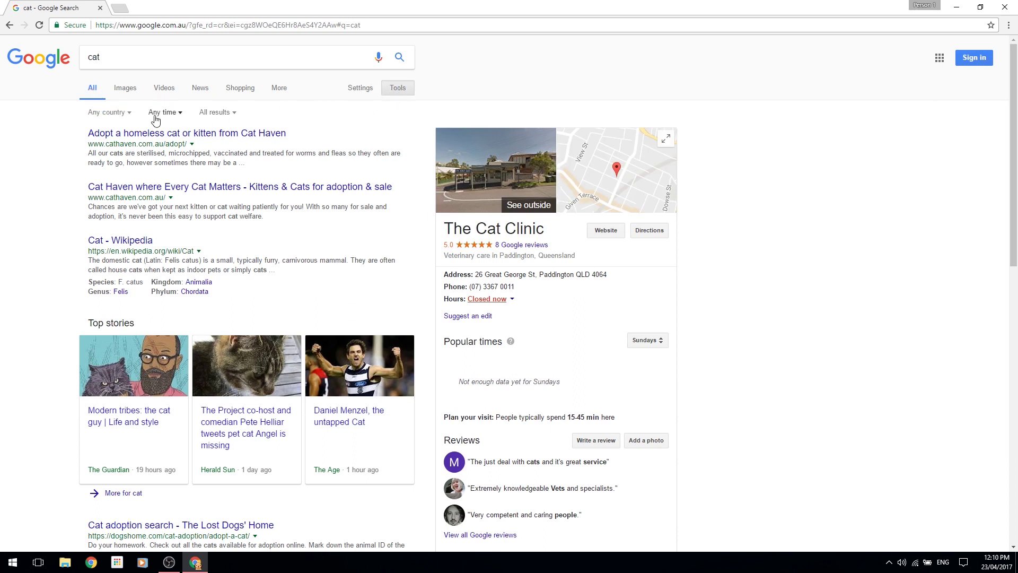
left_click(125, 116)
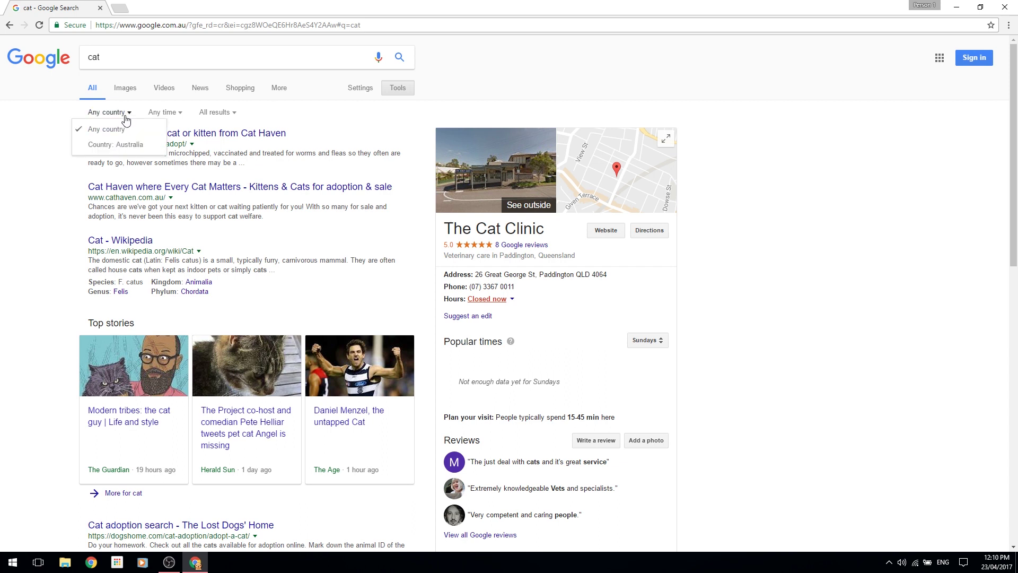
left_click(163, 112)
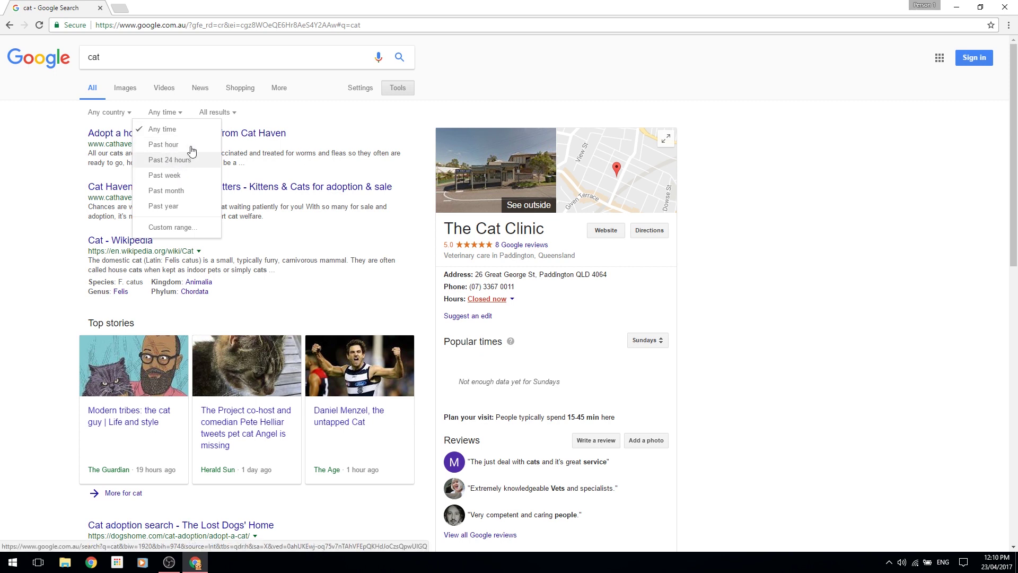
left_click(211, 114)
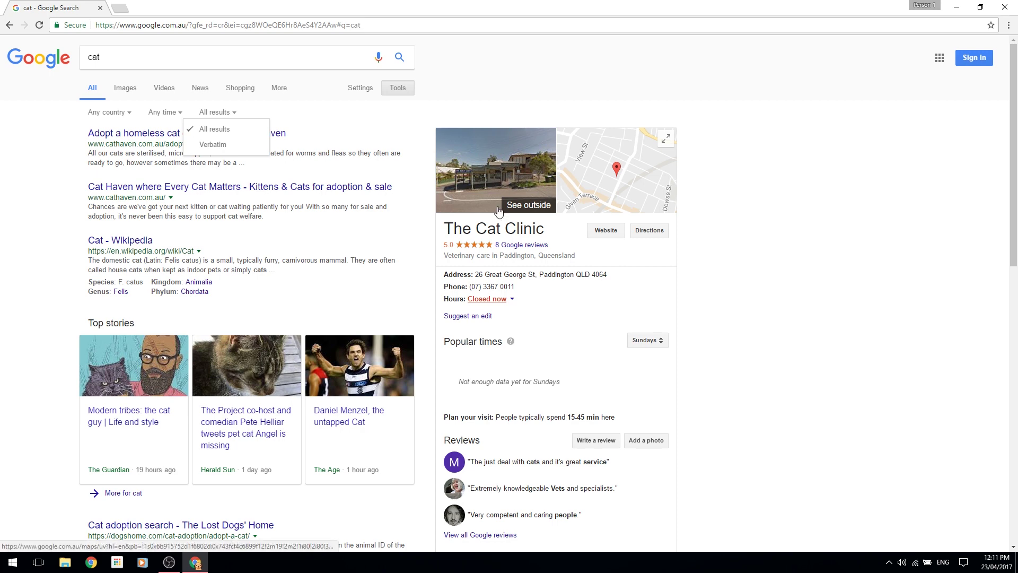
left_click(213, 146)
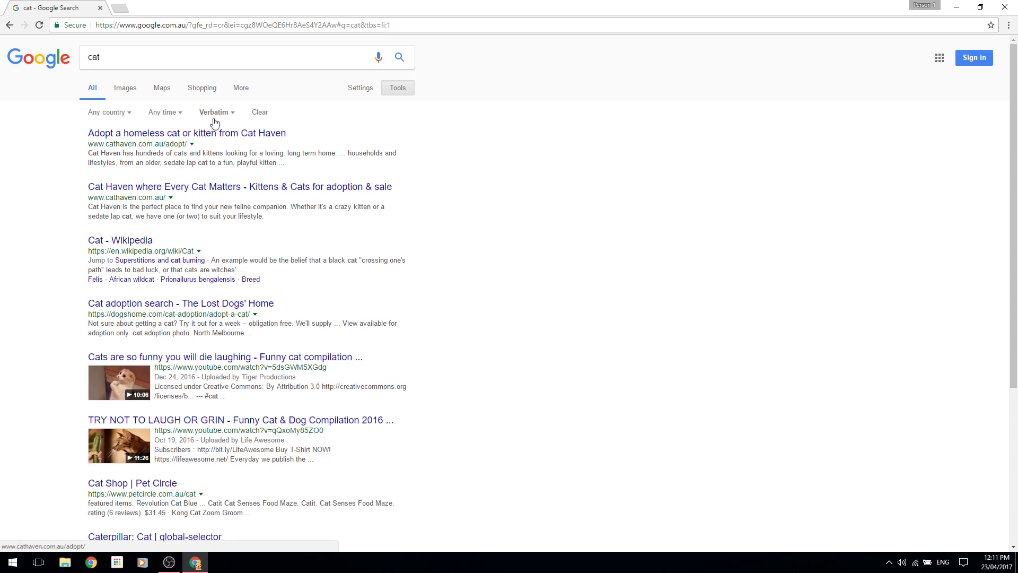
left_click(259, 112)
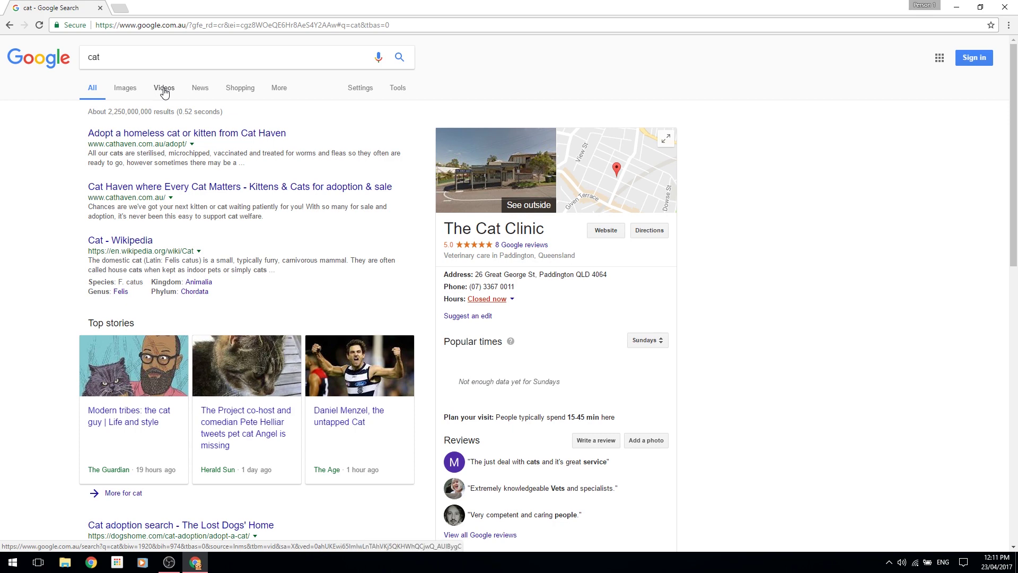
Switch to cat image results and browse the Size, Color, Type, Time and Usage rights filters
left_click(125, 92)
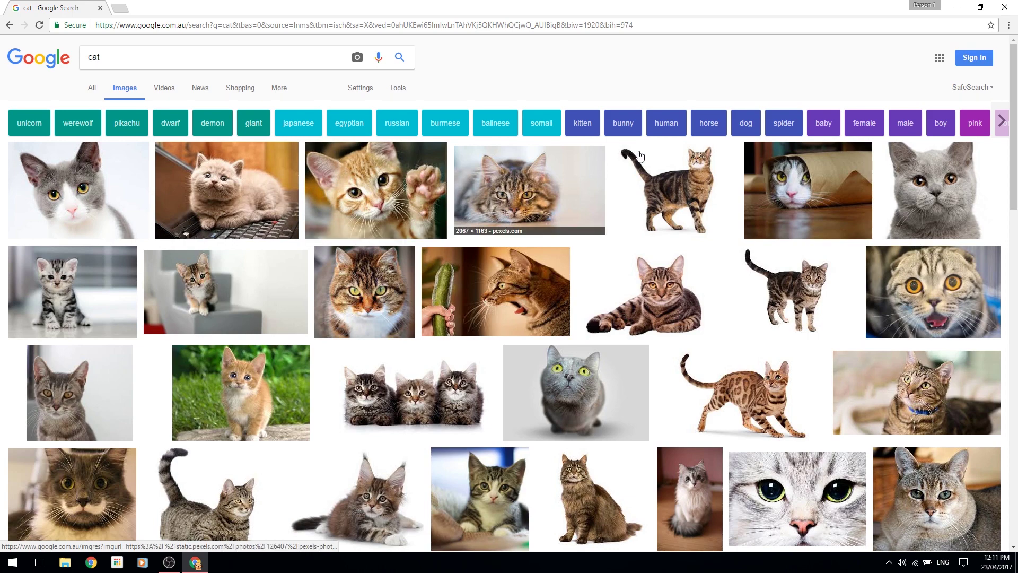
left_click(398, 89)
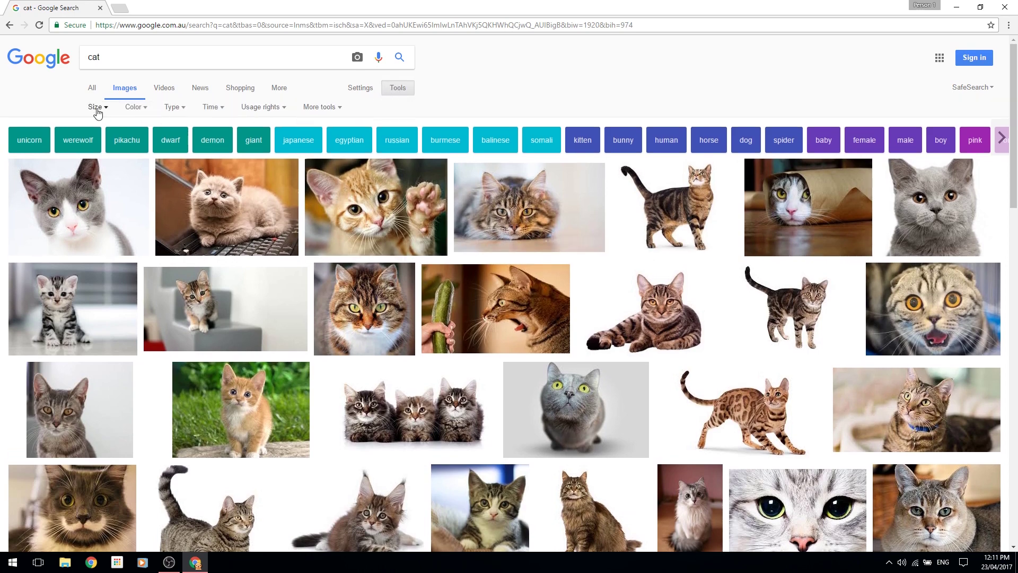
left_click(96, 106)
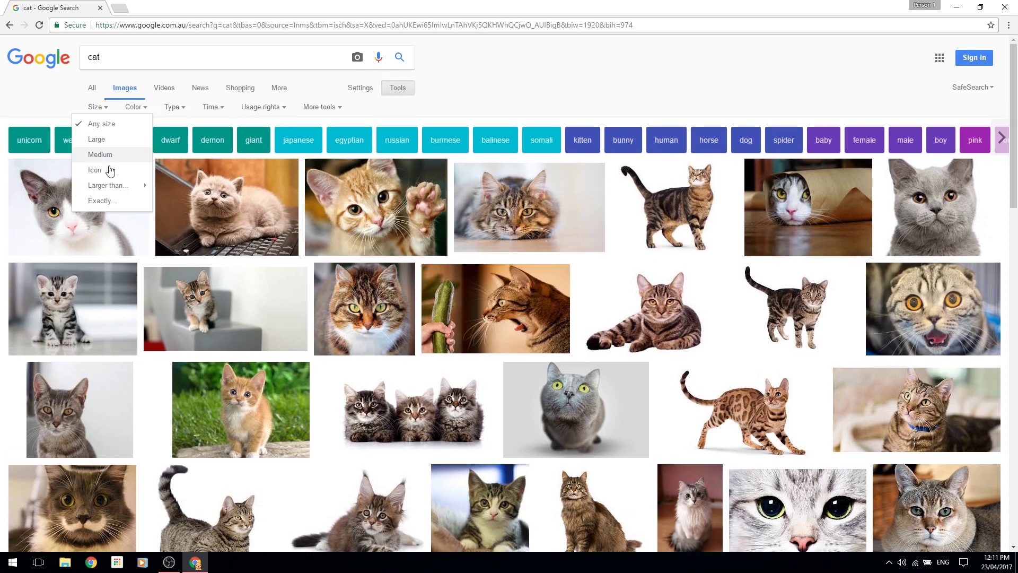
left_click(136, 107)
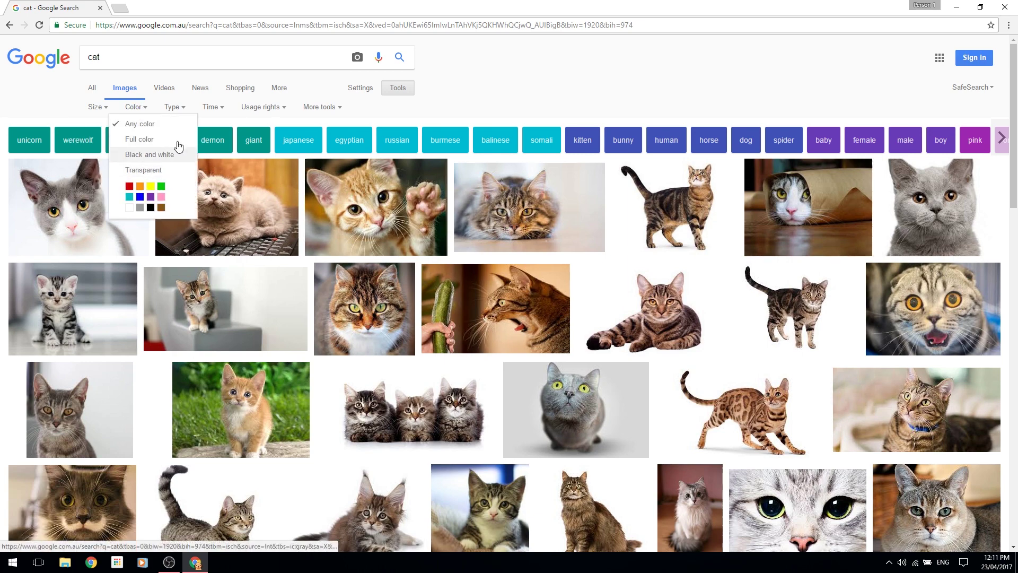
left_click(173, 107)
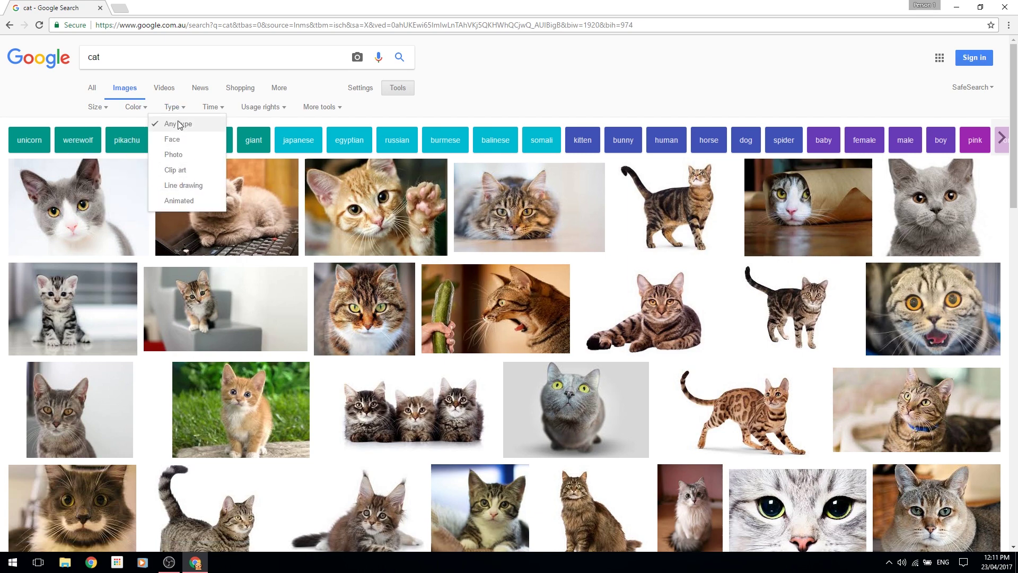
left_click(212, 112)
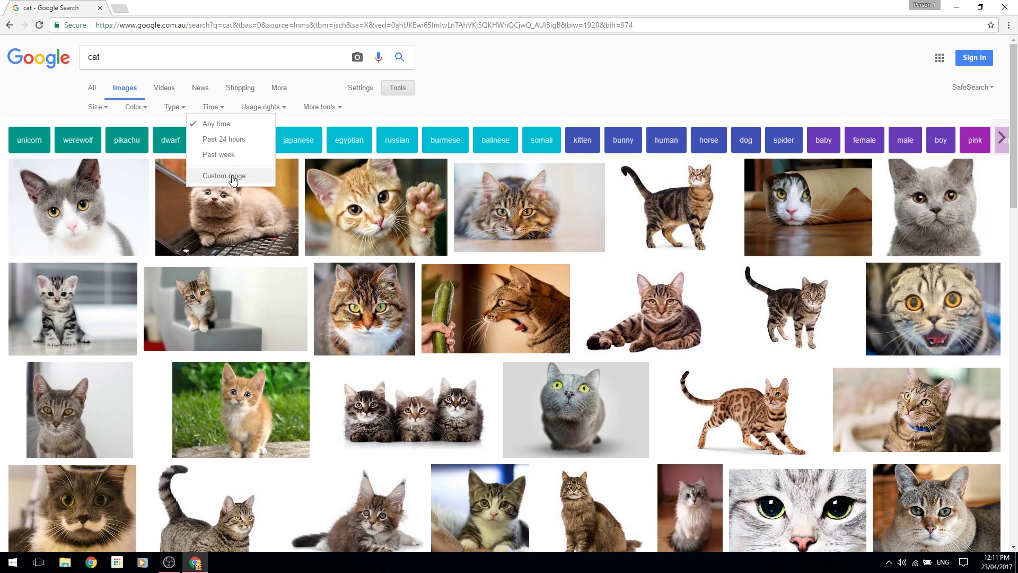
left_click(262, 108)
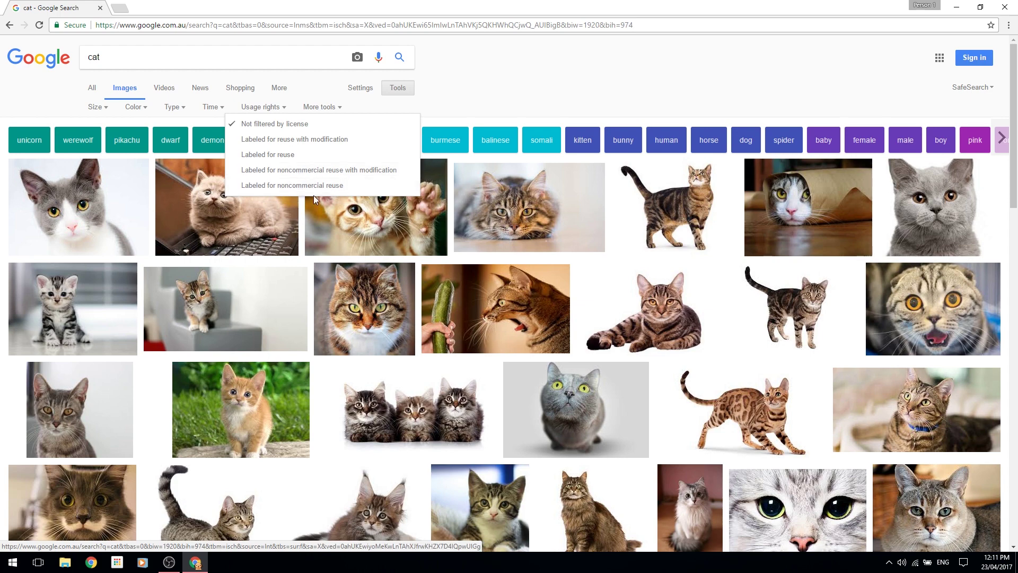
Turn on Show sizes under More tools, then remove it and bring the filter bar back
left_click(328, 109)
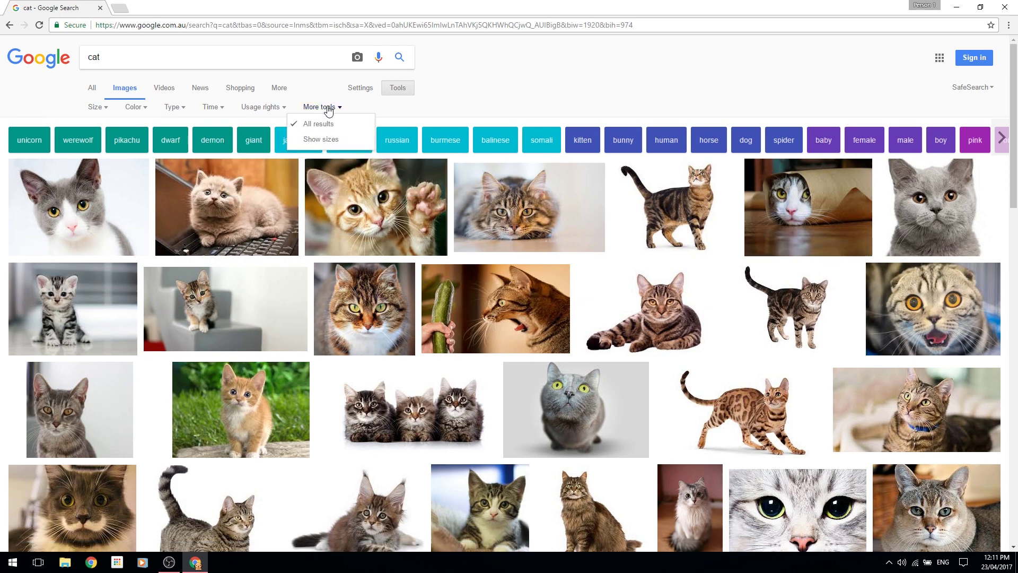
left_click(326, 139)
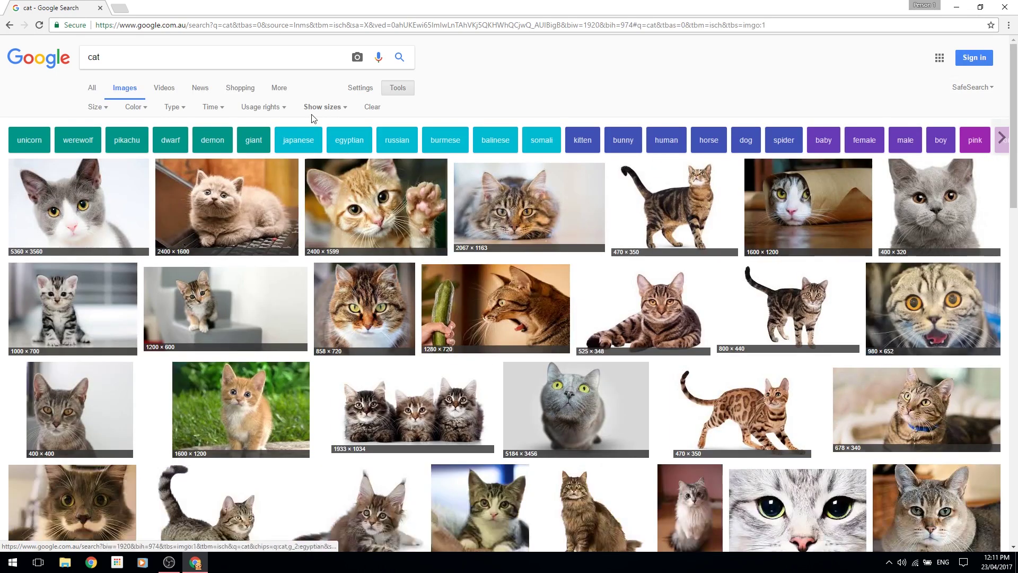
left_click(323, 110)
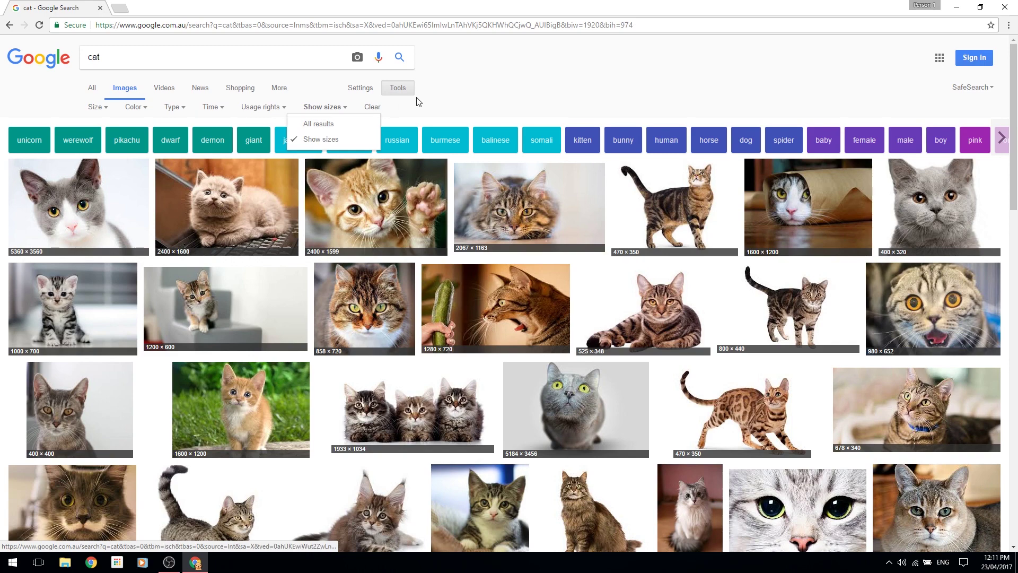
left_click(400, 89)
left_click(401, 90)
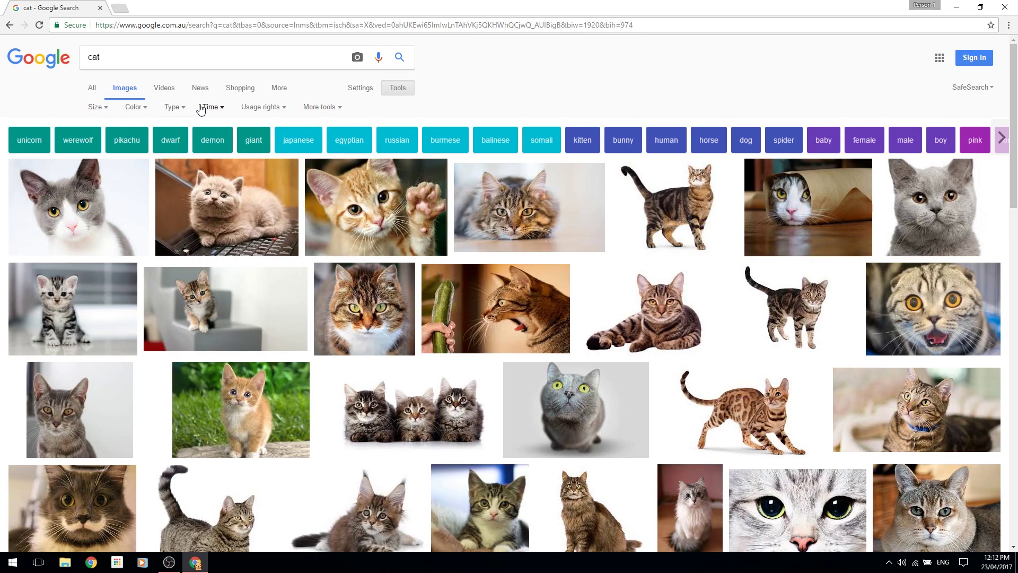
Set image Type to Photo, after trying Clip art, and Usage rights to Labeled for reuse
left_click(172, 107)
left_click(181, 171)
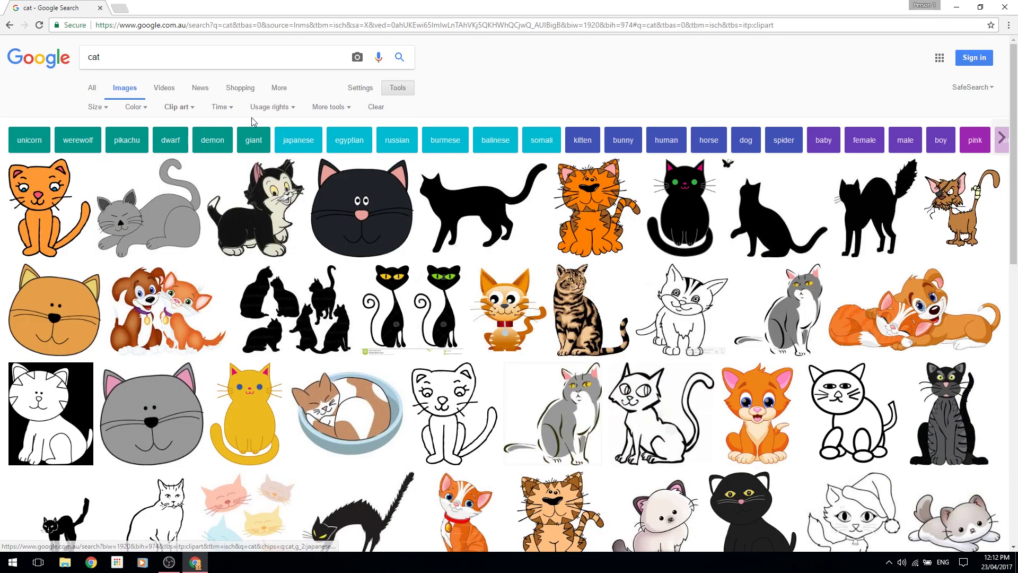
left_click(171, 110)
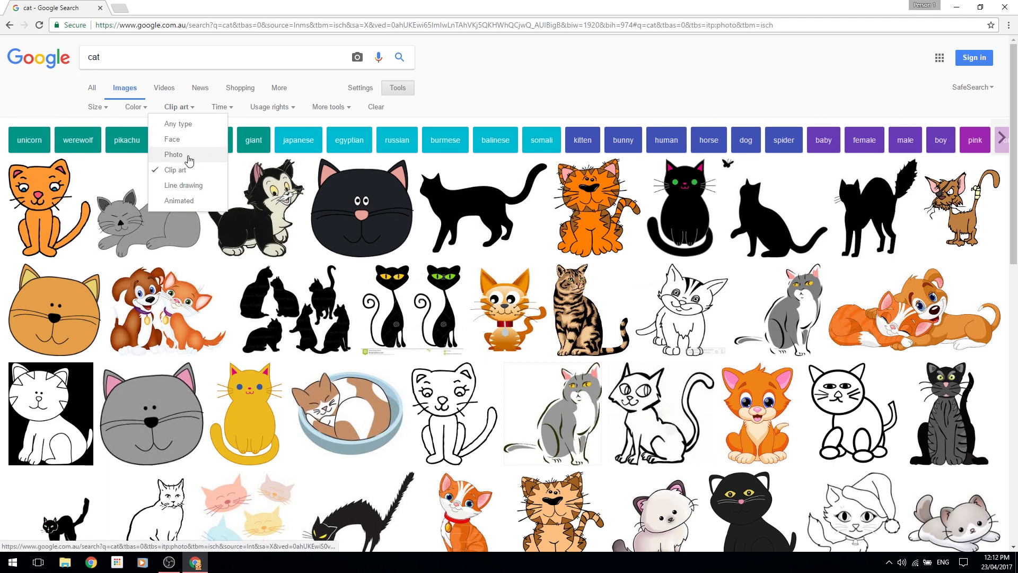
left_click(190, 157)
left_click(285, 109)
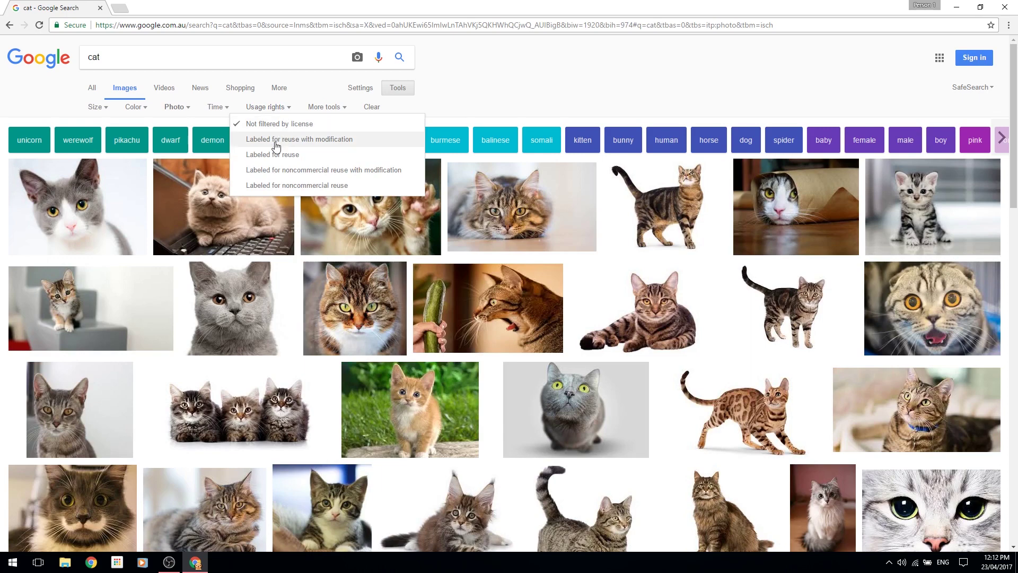
left_click(274, 157)
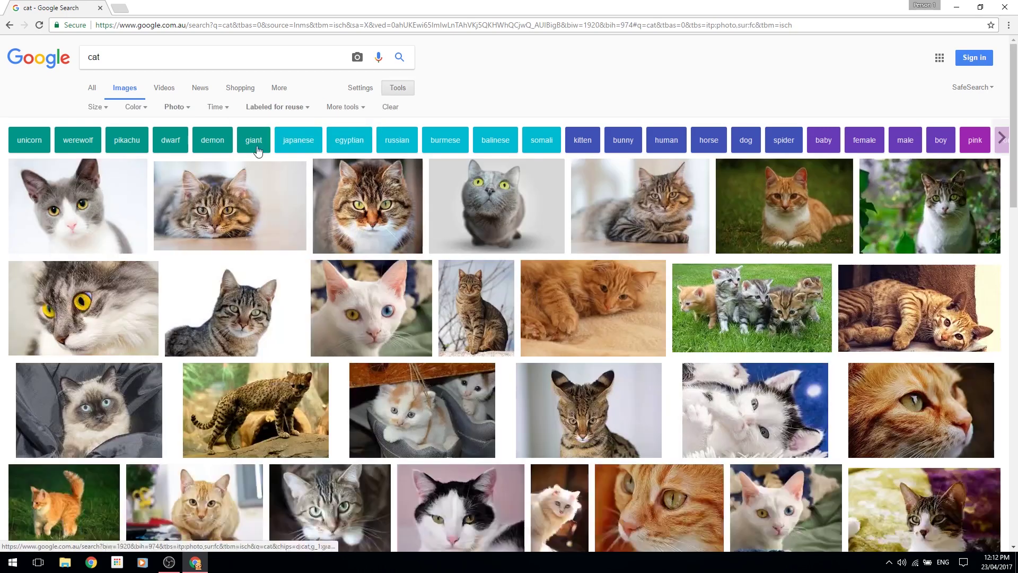
Keep only images larger than 2 MP and predominantly green, then clear all image filters
left_click(109, 112)
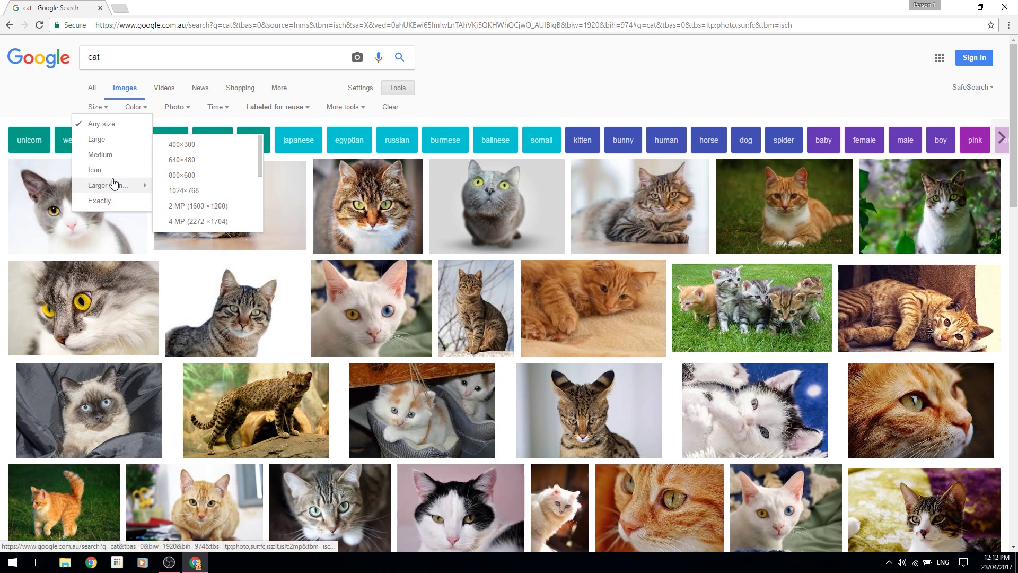
mouse_move(106, 185)
left_click(212, 209)
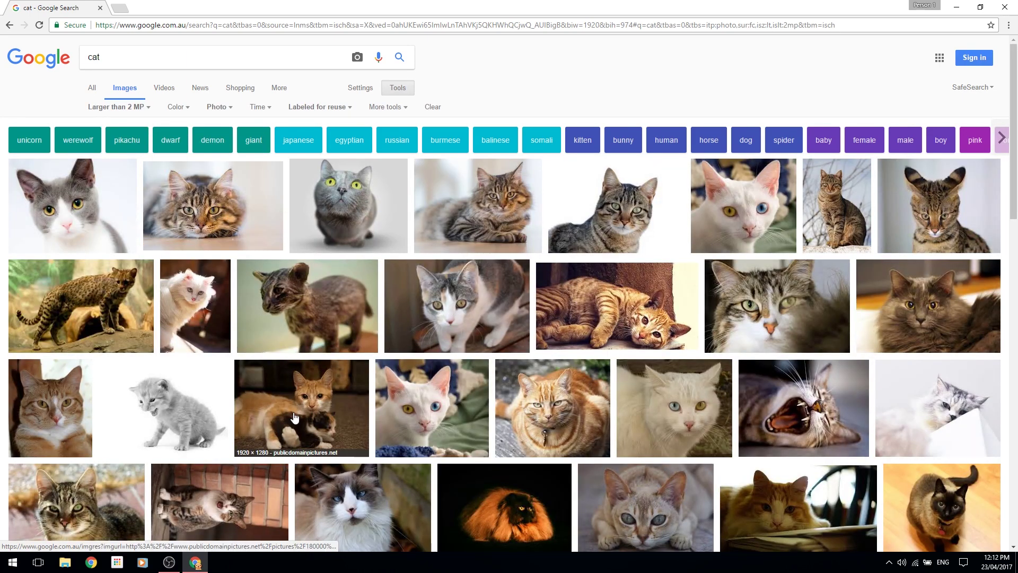
left_click(176, 107)
left_click(203, 186)
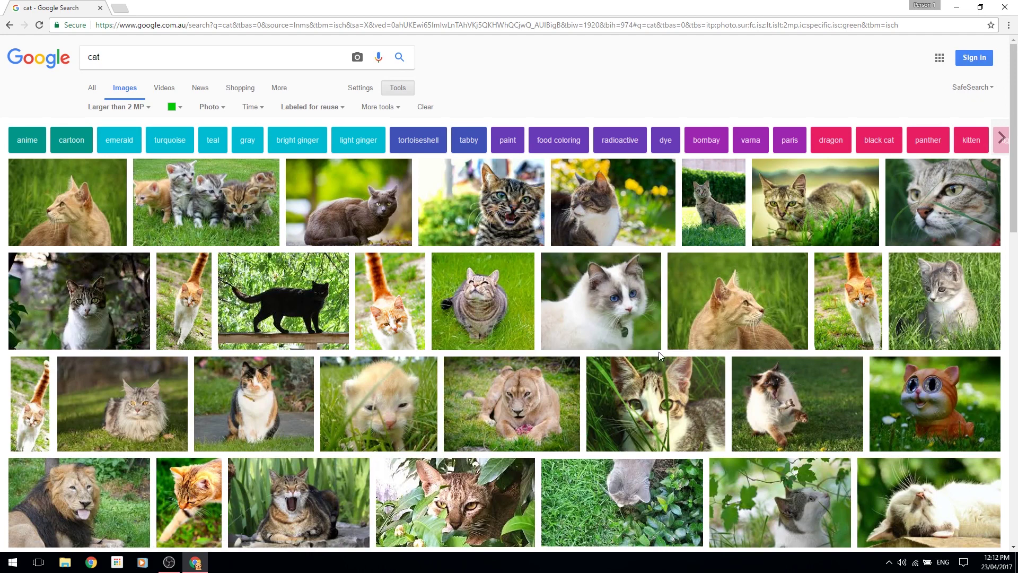
left_click(424, 110)
Show cat video results limited to Long (20+ min.), after briefly trying Short
left_click(165, 88)
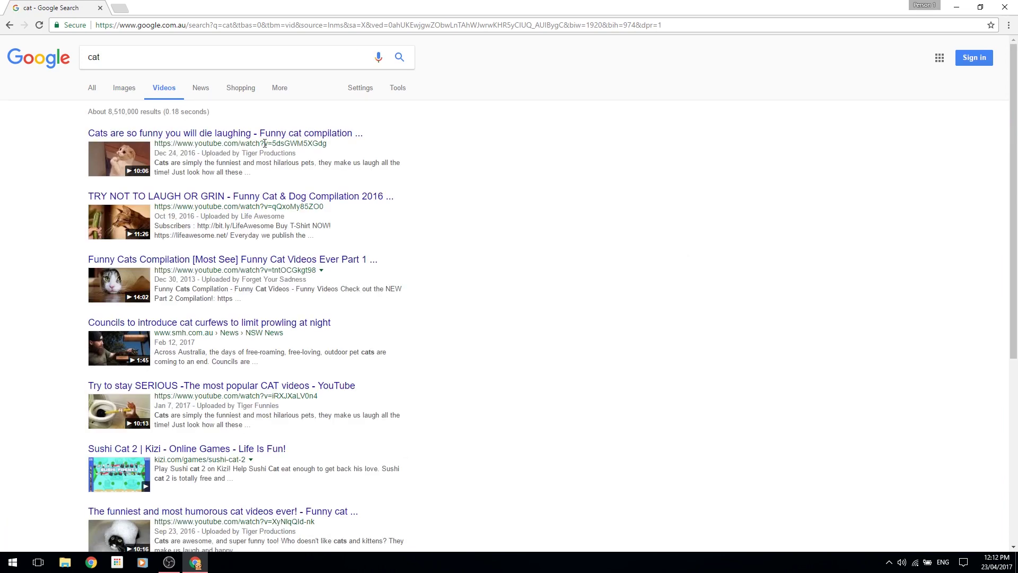
left_click(398, 88)
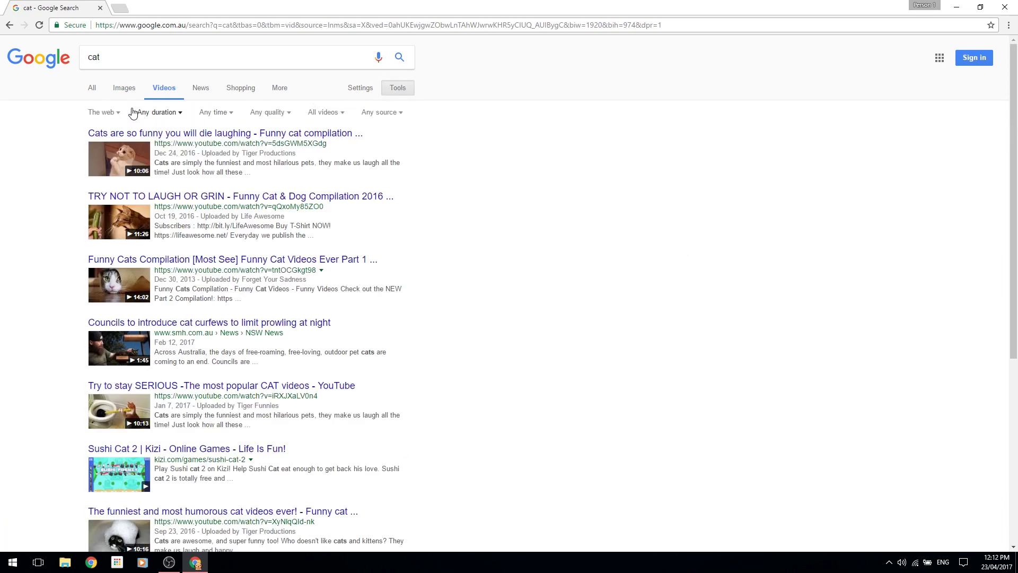
left_click(167, 114)
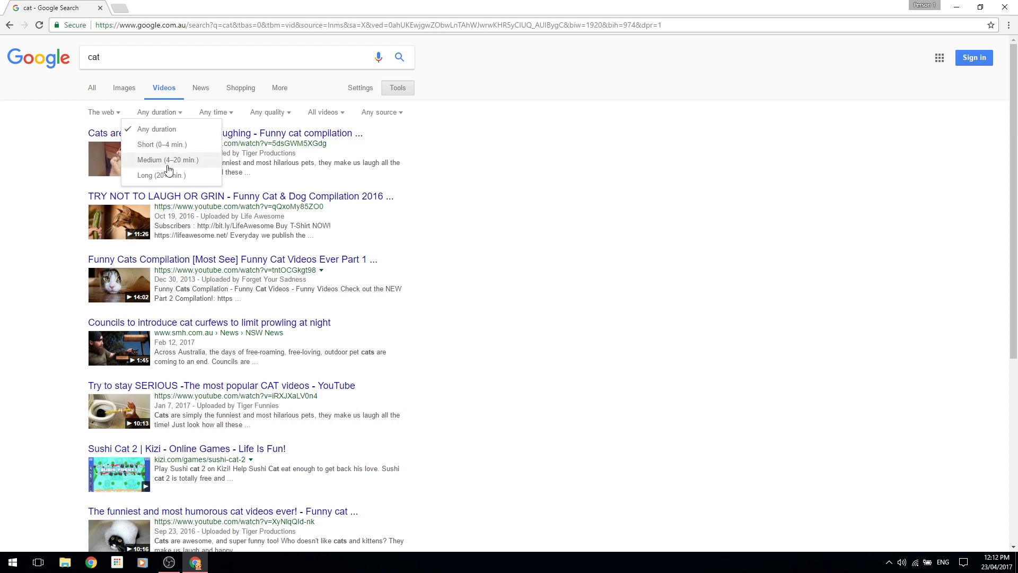
left_click(181, 144)
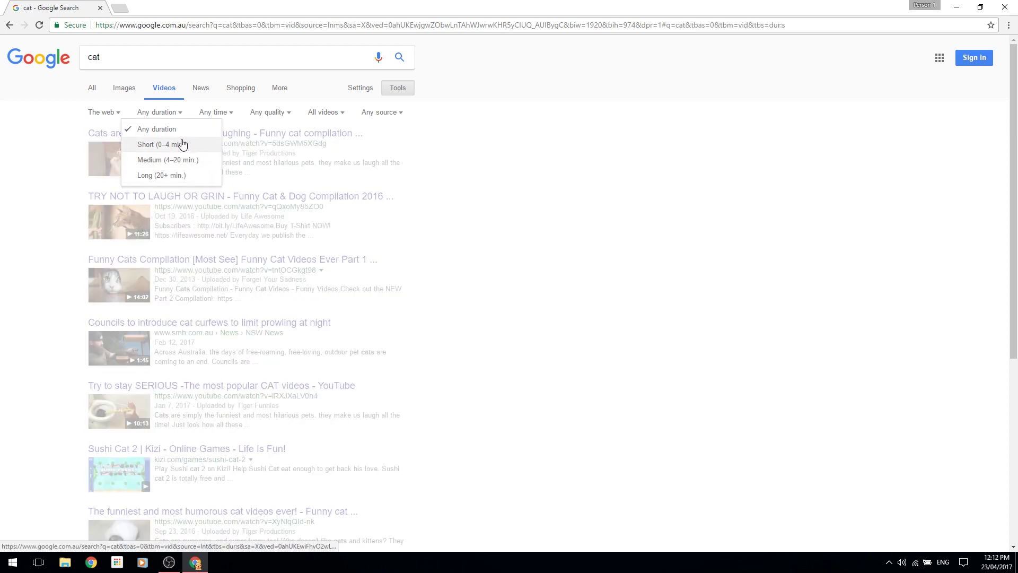
left_click(162, 113)
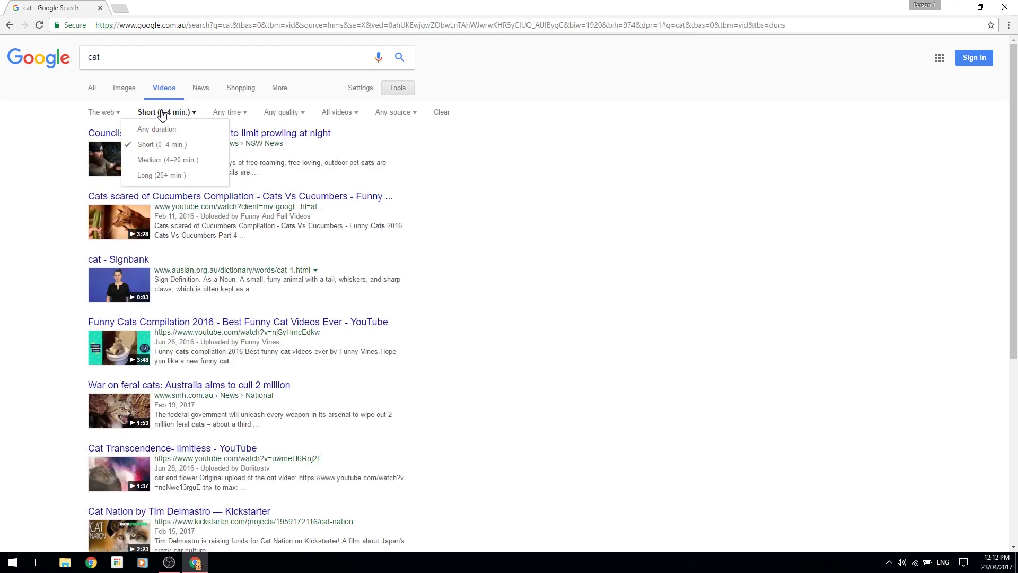
left_click(187, 176)
Browse the video upload time, quality, captions and source filter menus
left_click(227, 112)
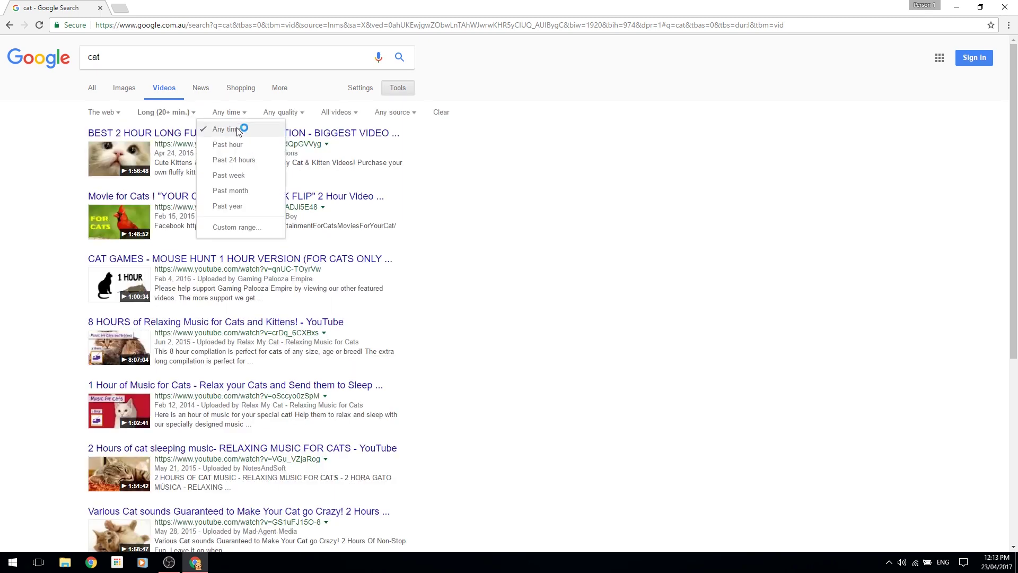
left_click(288, 114)
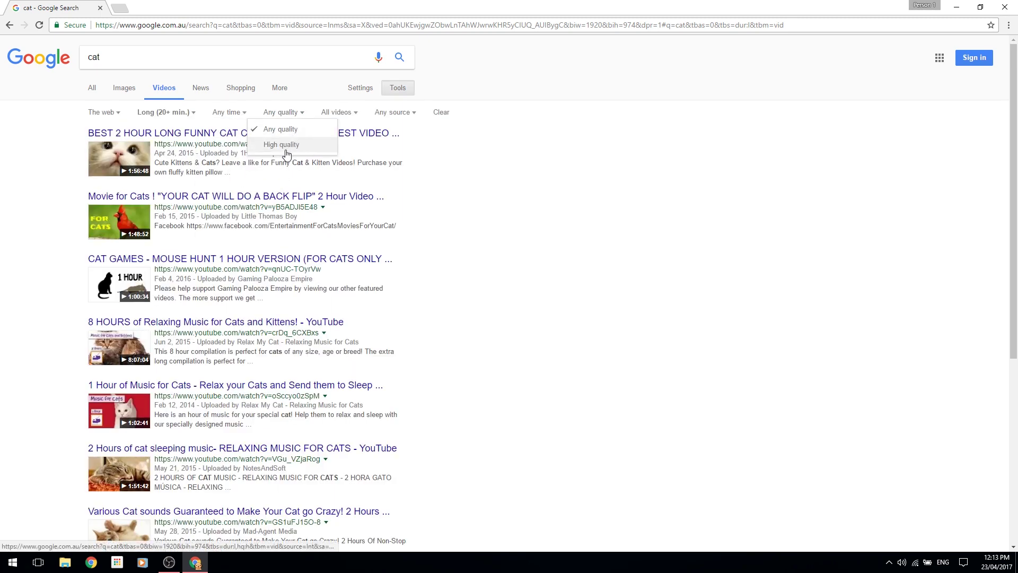
left_click(336, 113)
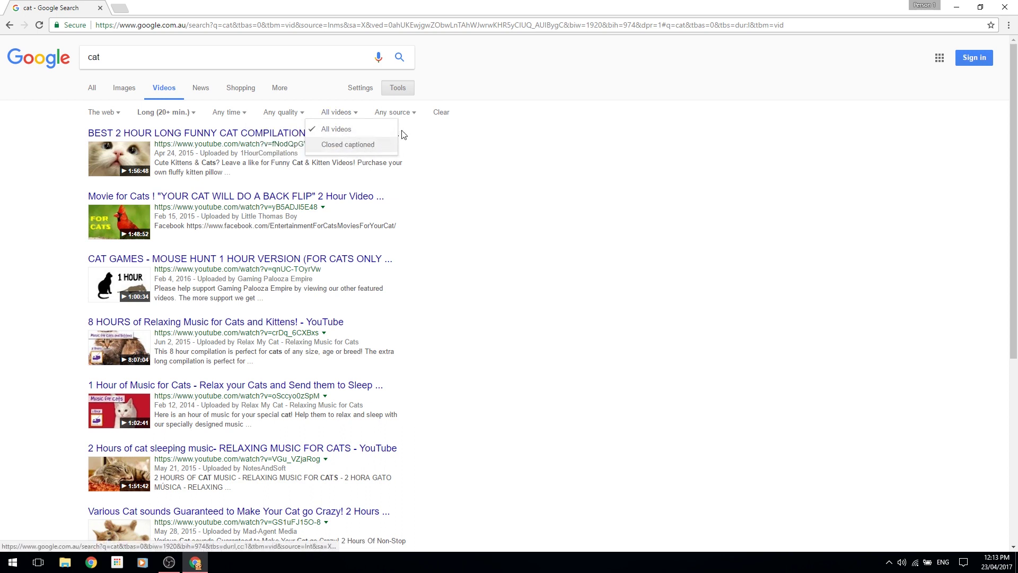
left_click(395, 113)
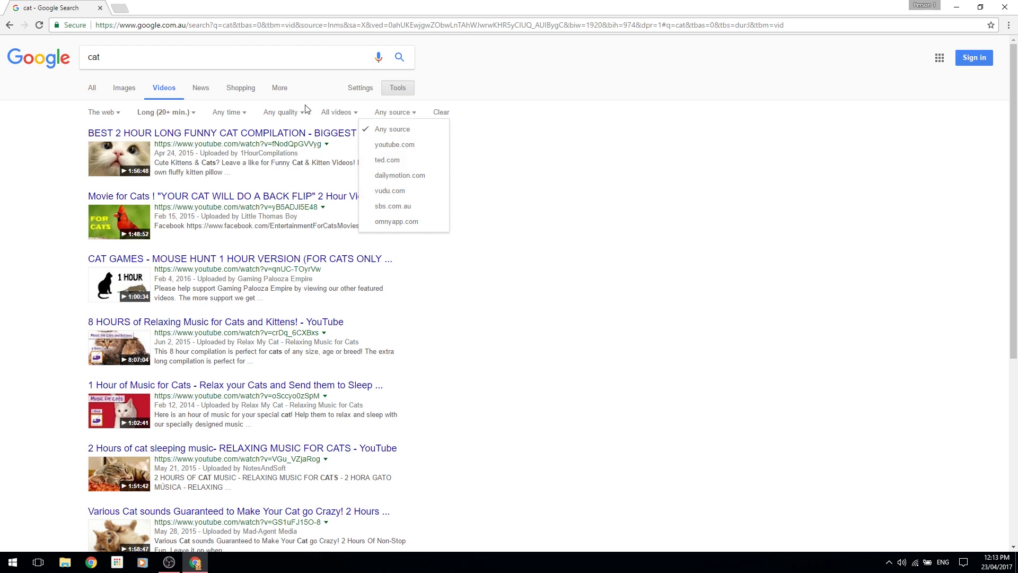
Show cat news results and browse the All news, Recent and Sorted by relevance menus
left_click(200, 89)
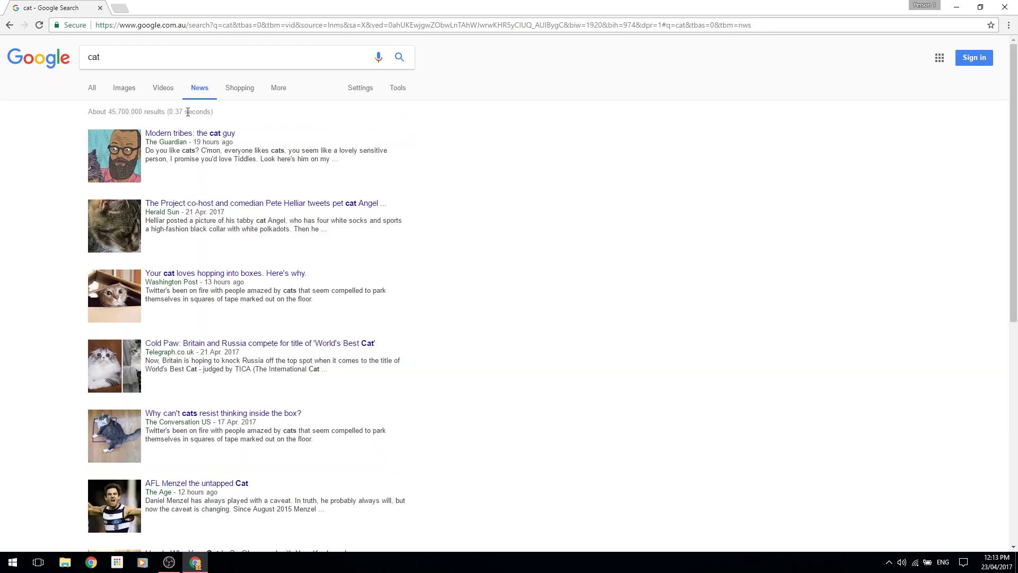
left_click(398, 88)
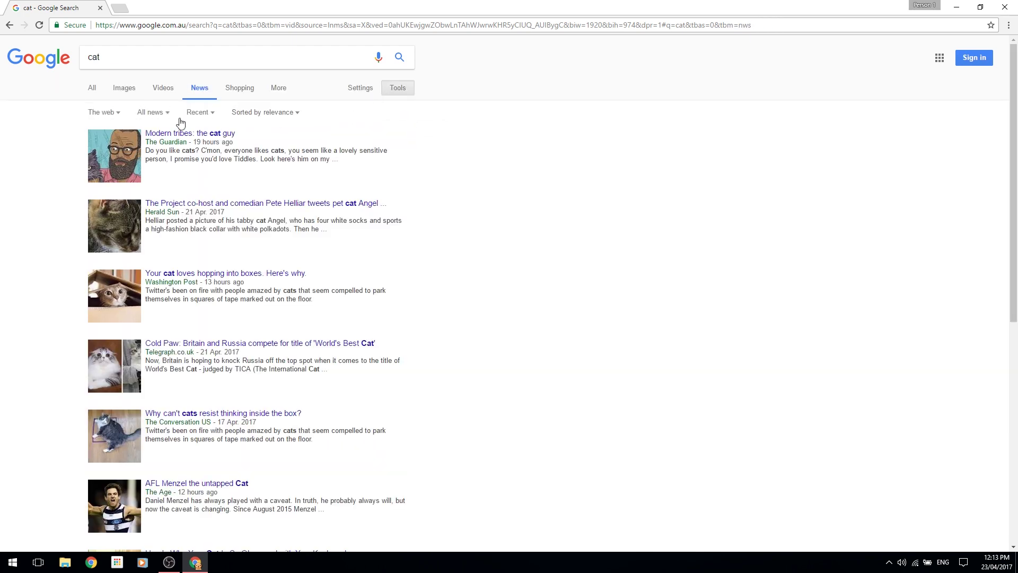
left_click(141, 116)
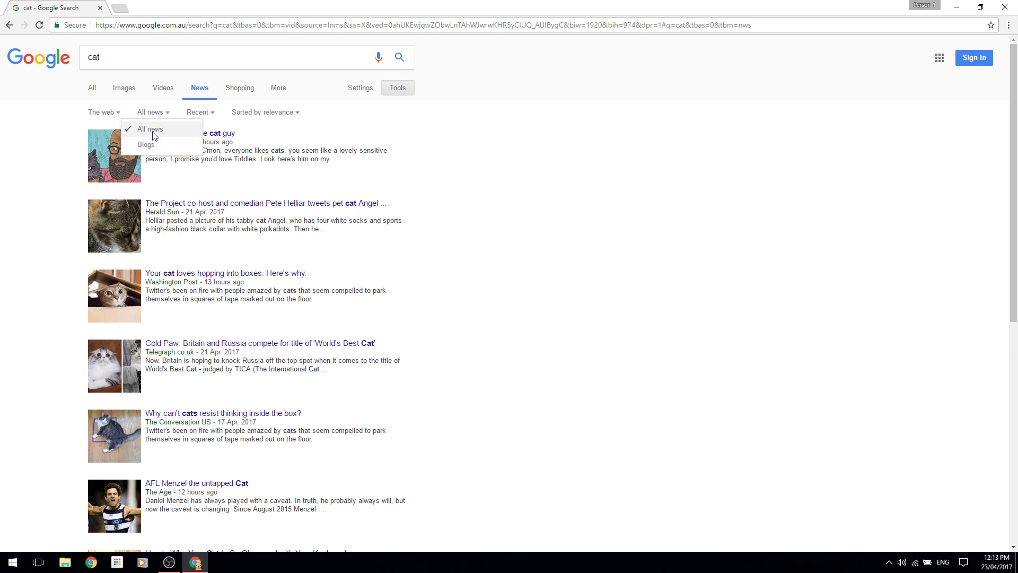
left_click(209, 117)
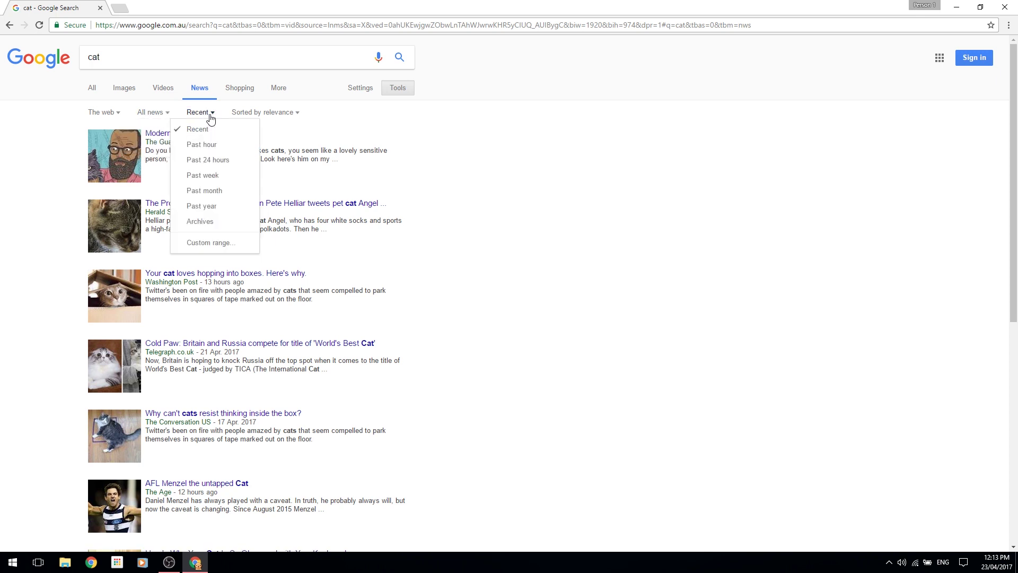
left_click(288, 113)
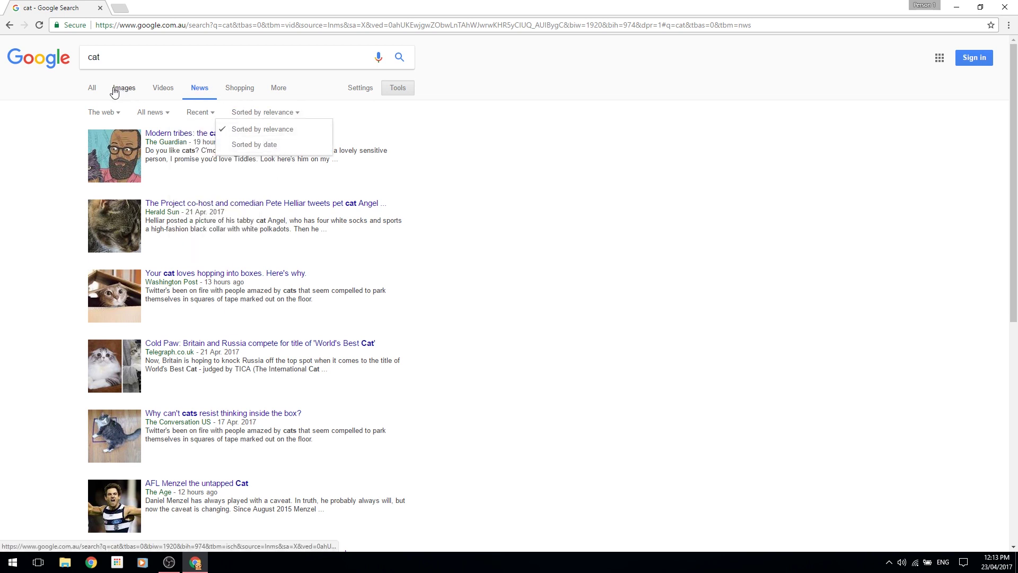
left_click(66, 117)
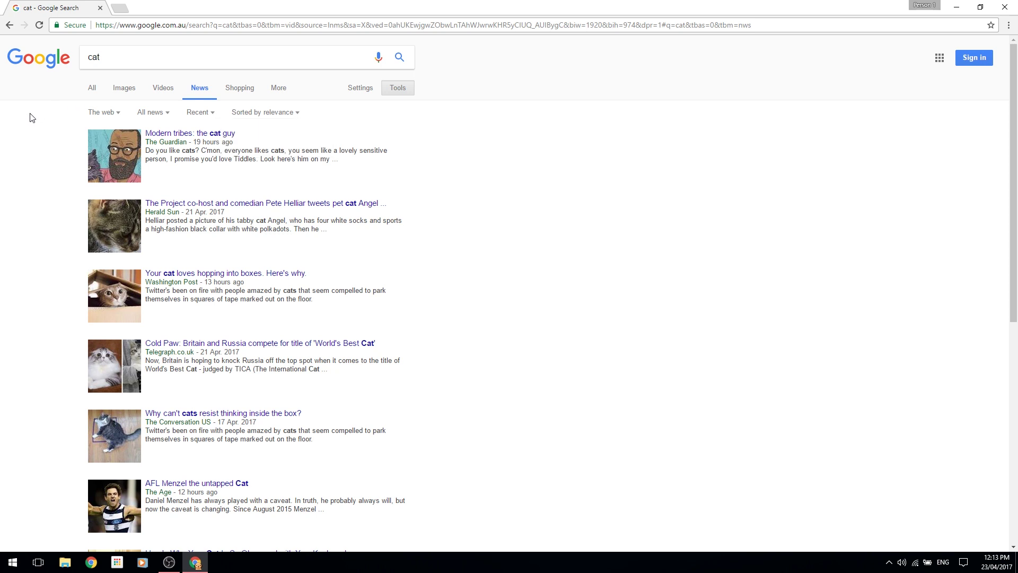